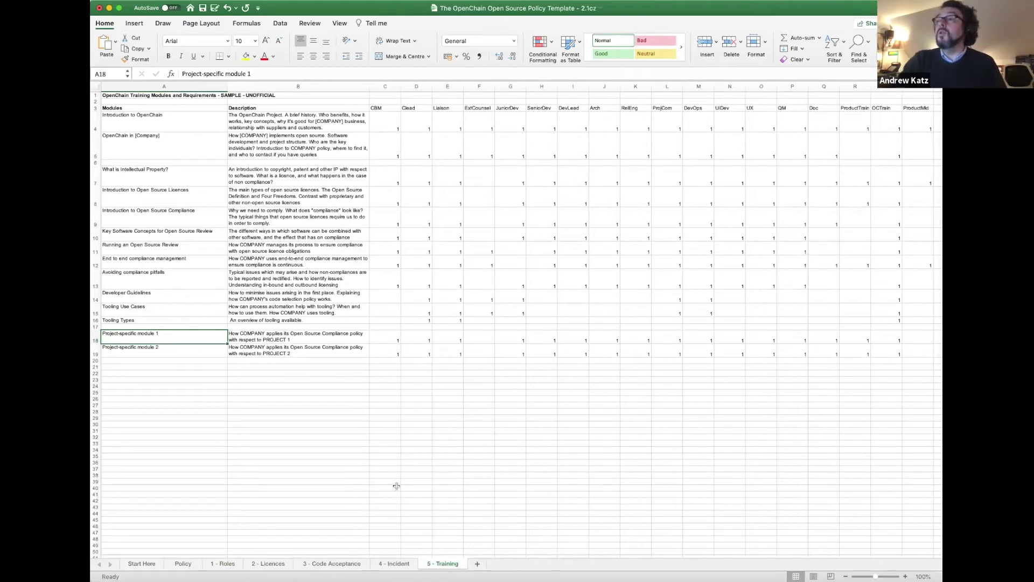
# Step: Review the module names on the 5 - Training sheet, from Introduction to OpenChain down to Running an Open Source Review
pyautogui.click(180, 127)
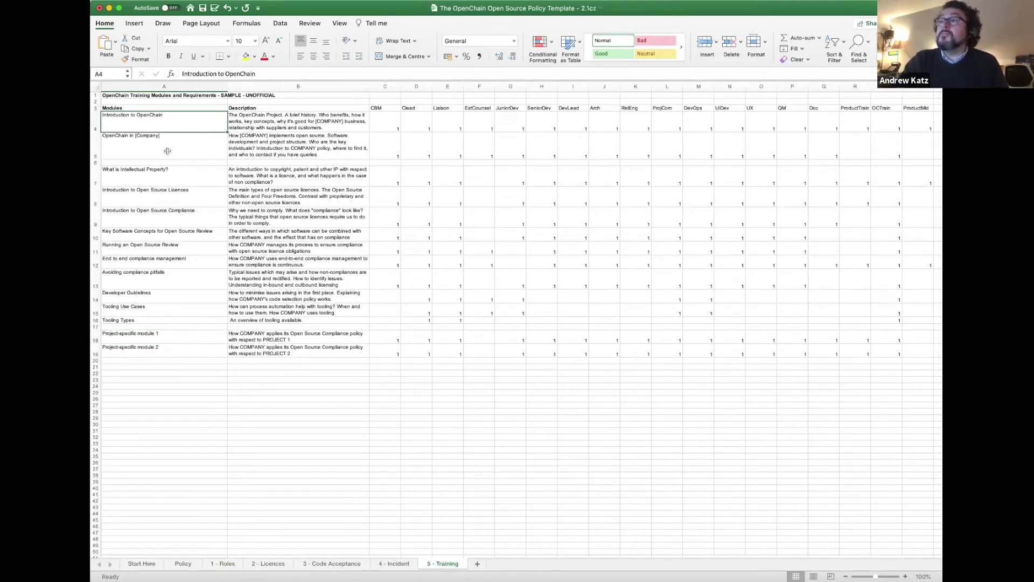
pyautogui.click(167, 177)
pyautogui.click(168, 125)
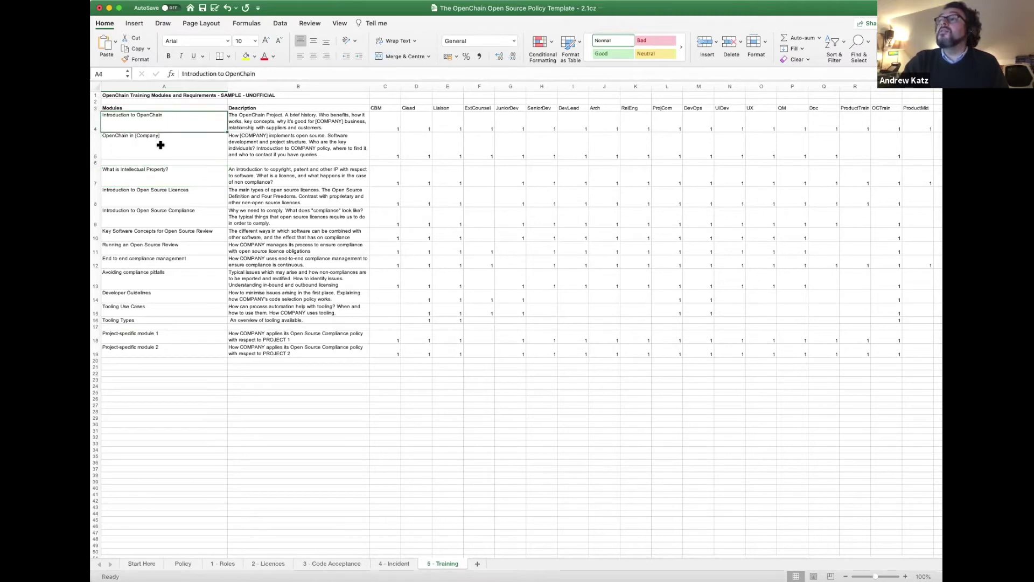
pyautogui.click(161, 145)
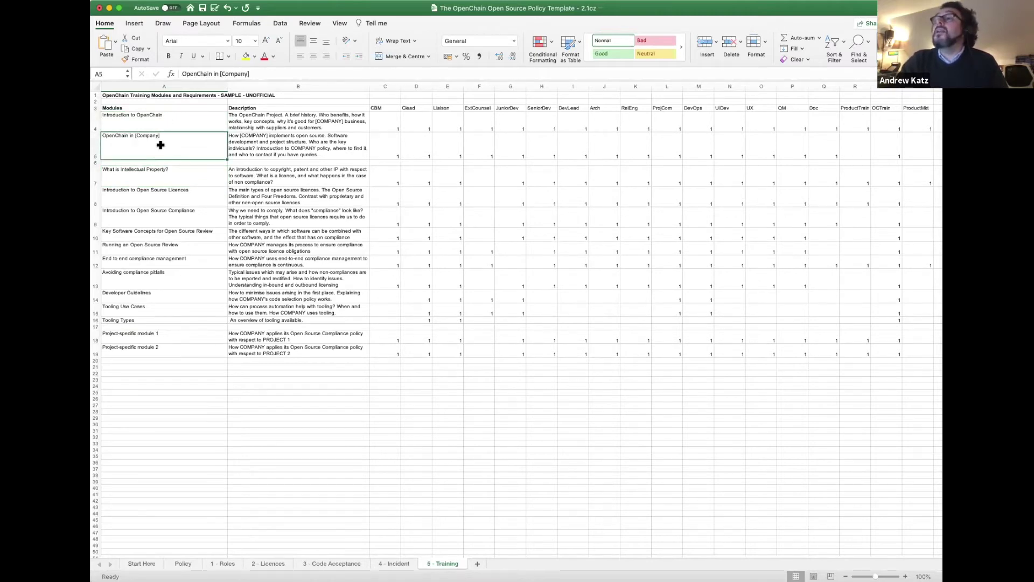
pyautogui.click(158, 176)
pyautogui.click(155, 203)
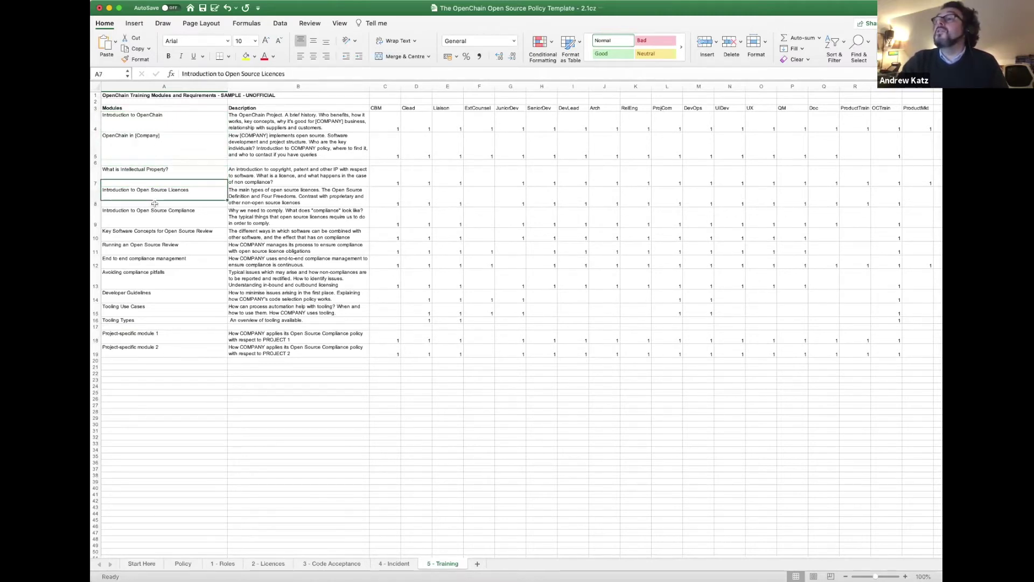
pyautogui.click(150, 243)
# Step: Read through the descriptions of the training modules, from Introduction to OpenChain down to the tooling modules
pyautogui.click(307, 121)
pyautogui.click(296, 141)
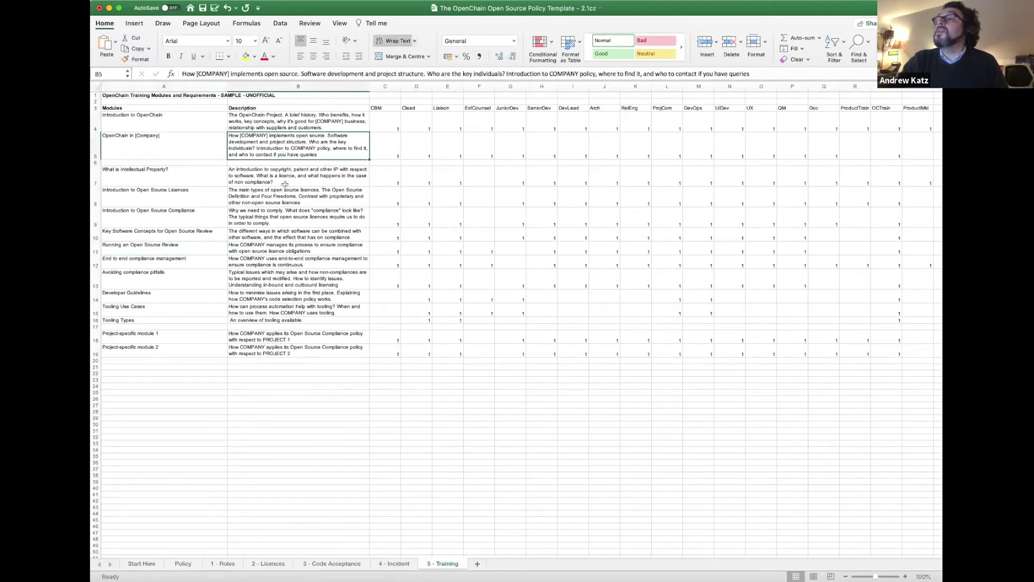
pyautogui.click(285, 184)
pyautogui.click(273, 246)
pyautogui.click(275, 309)
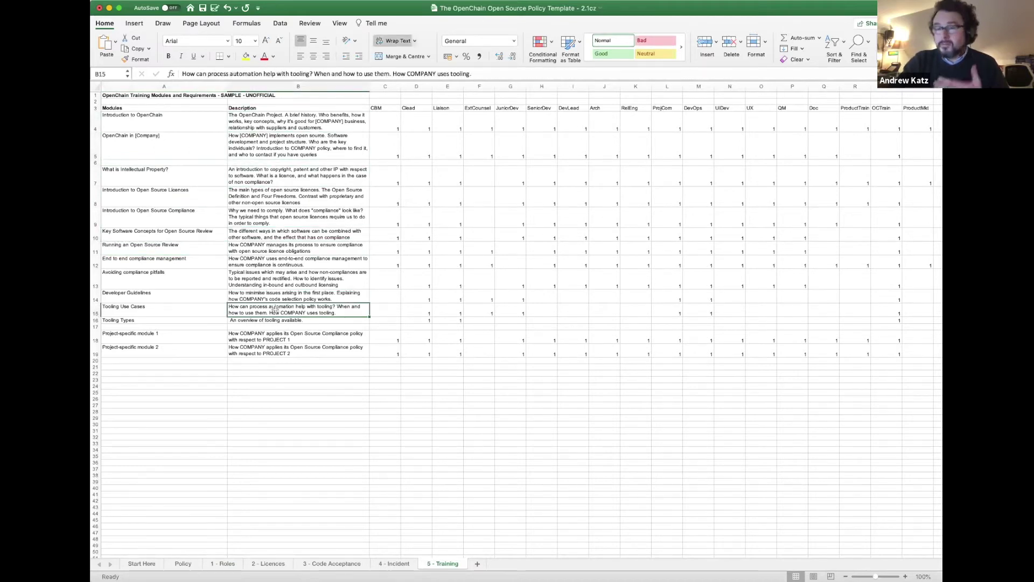
pyautogui.click(293, 203)
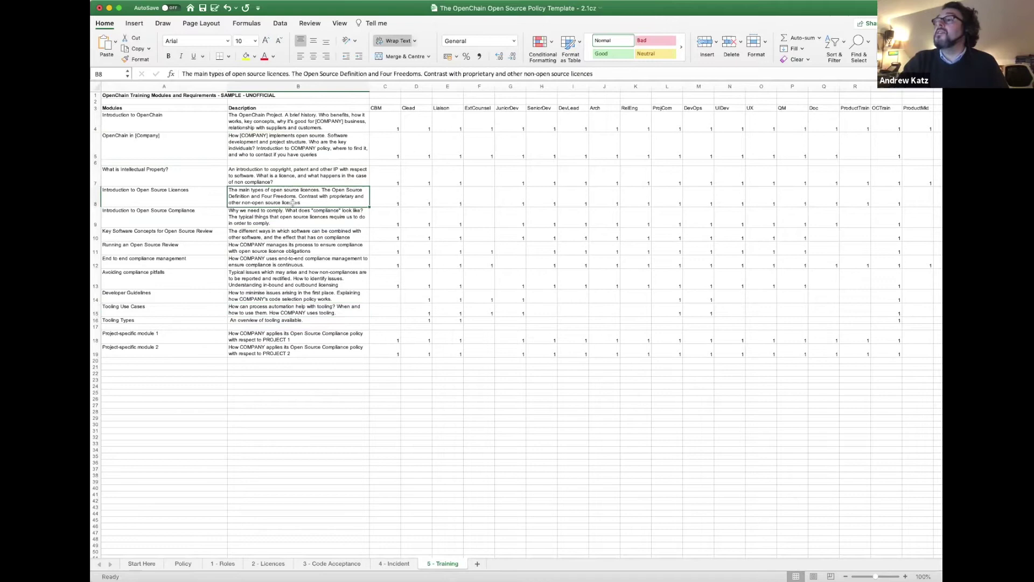
pyautogui.click(285, 258)
pyautogui.click(288, 326)
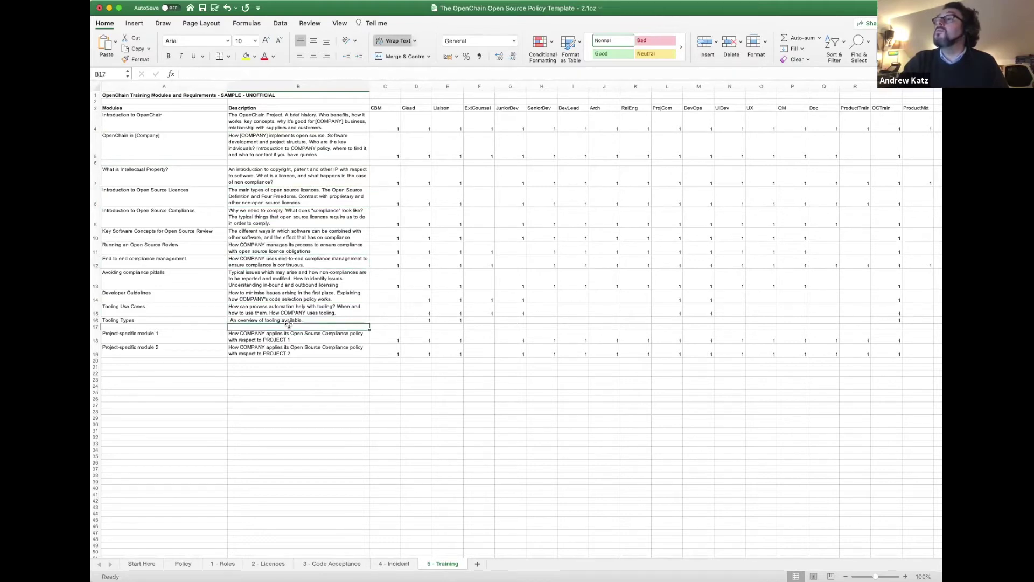
# Step: Go through the role codes in the header row of the training matrix, starting at CBM
pyautogui.click(304, 108)
pyautogui.click(386, 108)
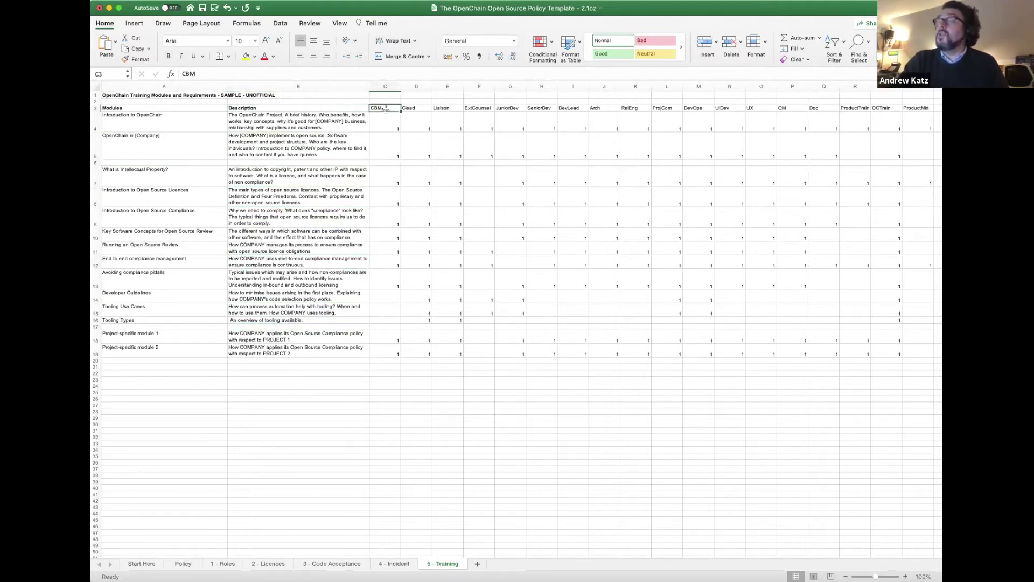
pyautogui.press('Right')
pyautogui.press('Right')
pyautogui.press('Right')
pyautogui.press('Right')
pyautogui.press('Right')
pyautogui.press('Right')
pyautogui.press('Right')
pyautogui.press('Right')
pyautogui.press('Right')
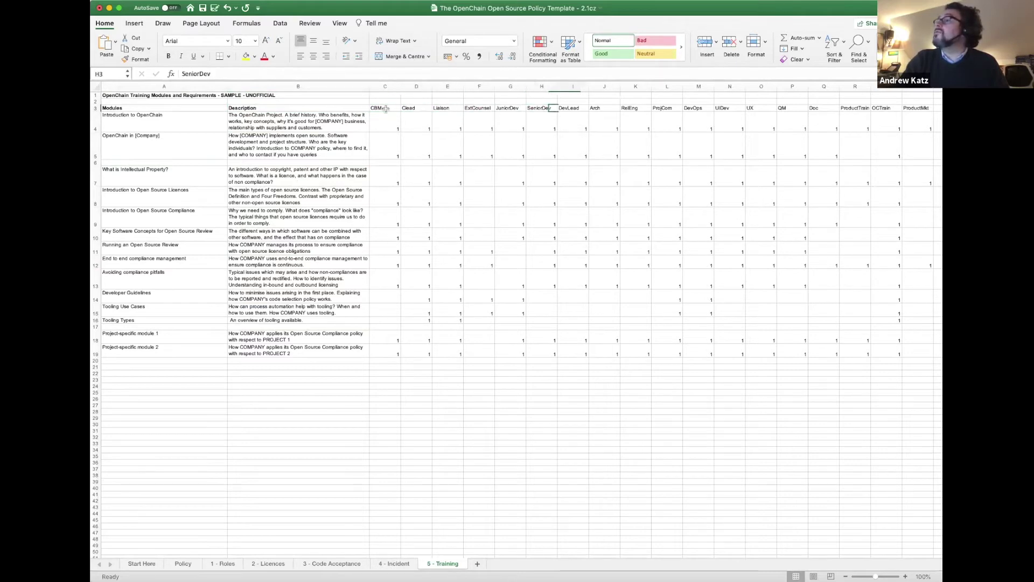
pyautogui.press('Right')
pyautogui.press('Right')
pyautogui.press('Right')
pyautogui.press('Right')
pyautogui.press('Right')
pyautogui.press('Right')
pyautogui.press('Left')
pyautogui.press('Left')
pyautogui.press('Left')
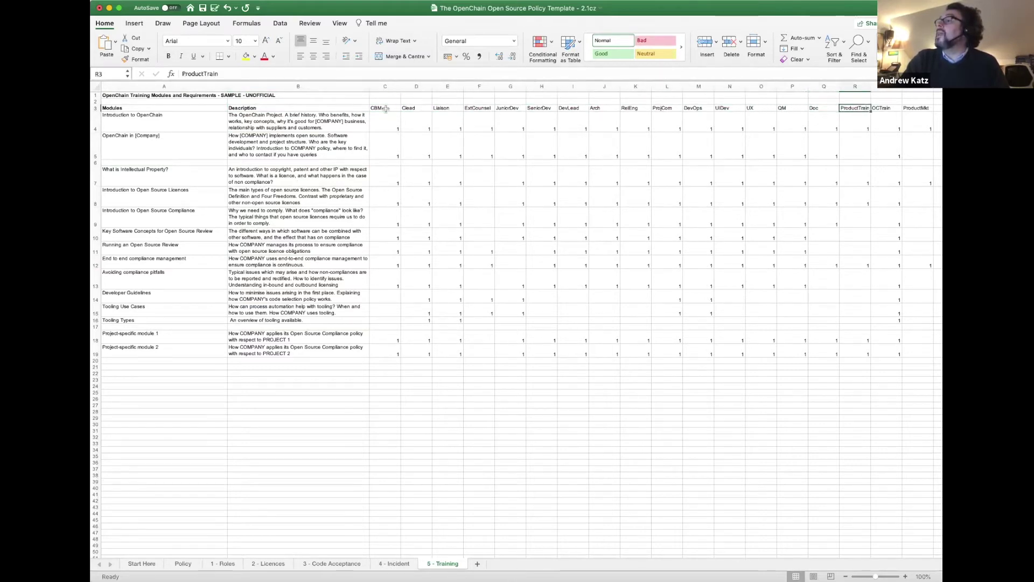
# Step: Open the 1 - Roles sheet and review the role titles from Open Source Compliance Boardmember to Software Developer (junior)
pyautogui.click(224, 562)
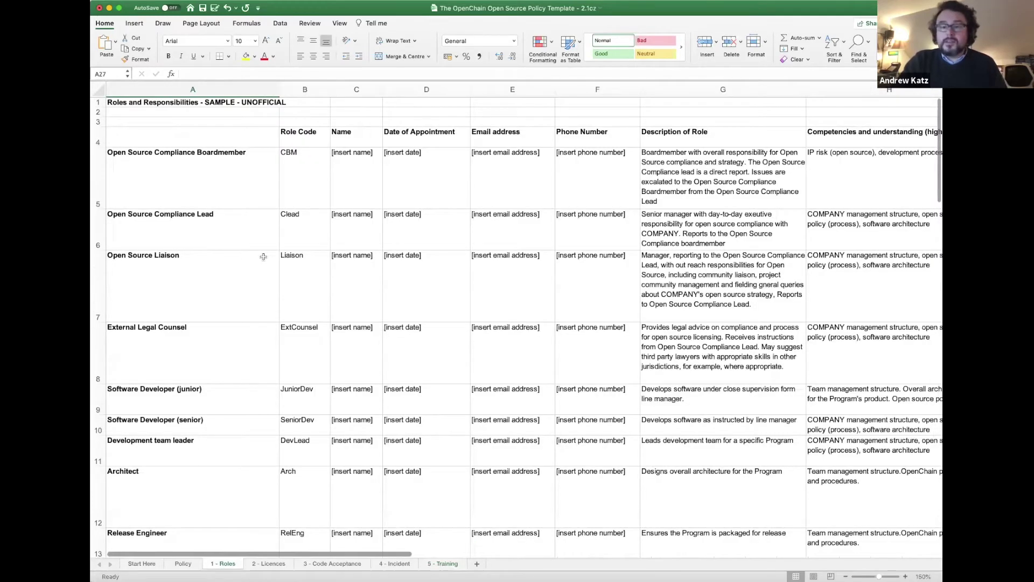
pyautogui.click(226, 170)
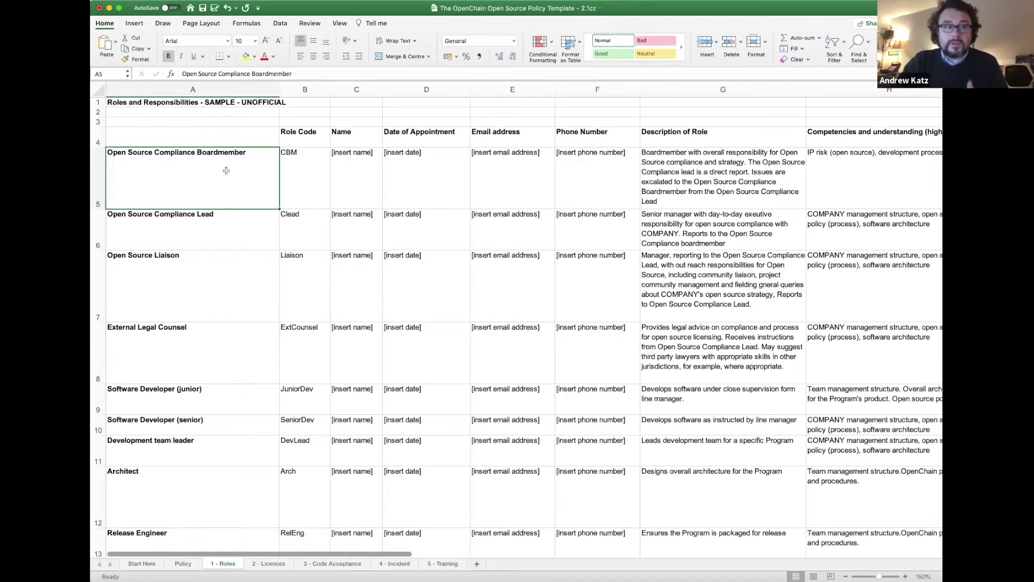
pyautogui.click(208, 232)
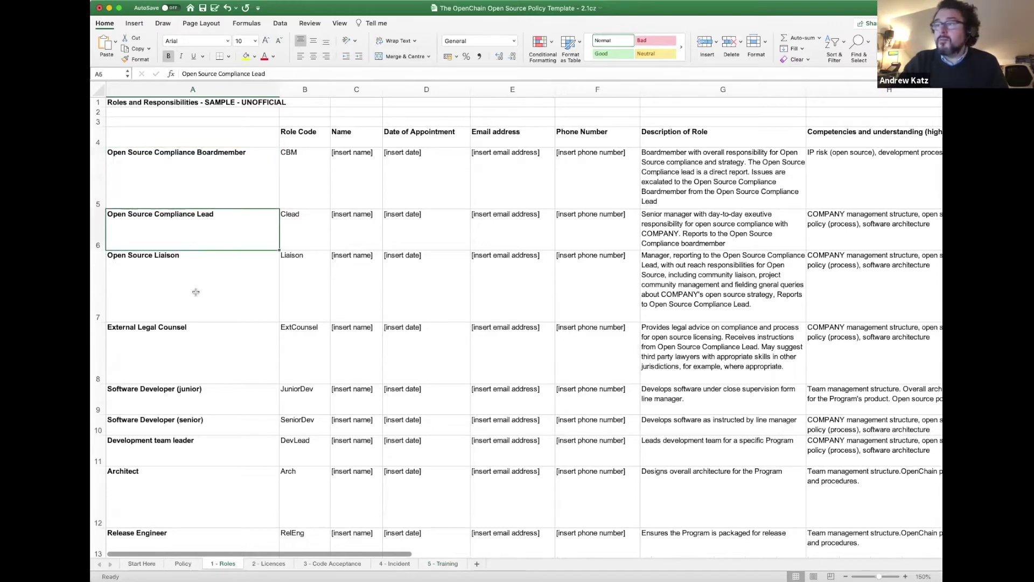
pyautogui.press('Down')
pyautogui.press('Down')
pyautogui.press('Down')
pyautogui.scroll(-5, 191, 377)
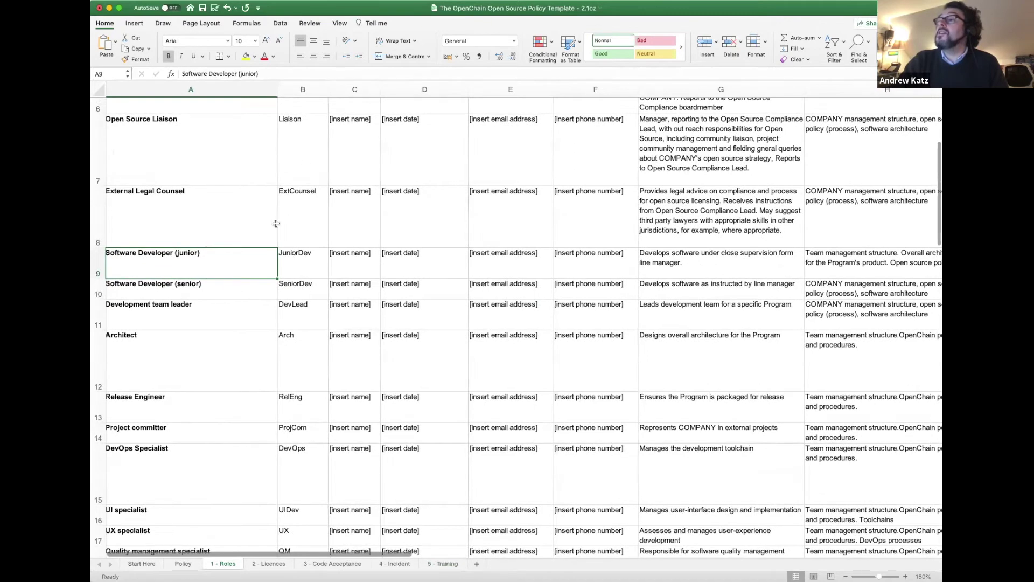
# Step: Compare the role codes with their role titles on the Roles sheet, including External Legal Counsel and Architect
pyautogui.scroll(5, 274, 223)
pyautogui.click(275, 223)
pyautogui.click(281, 280)
pyautogui.click(283, 350)
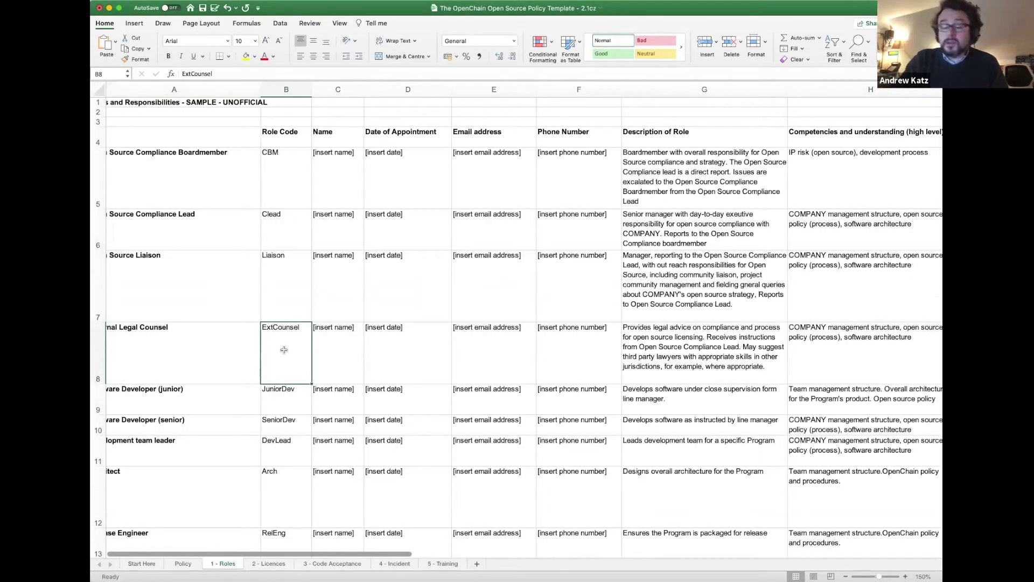
pyautogui.click(180, 339)
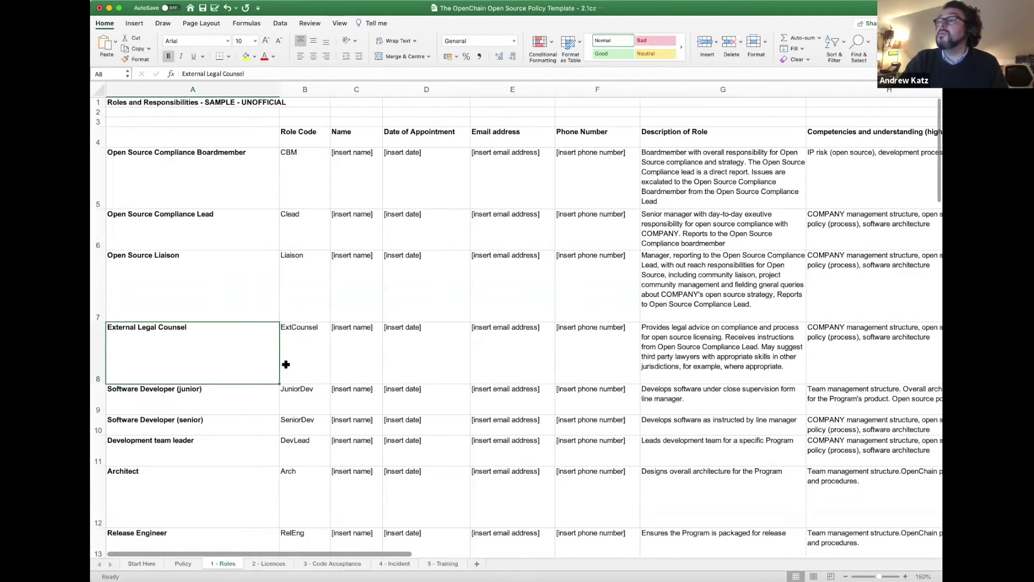
pyautogui.click(311, 359)
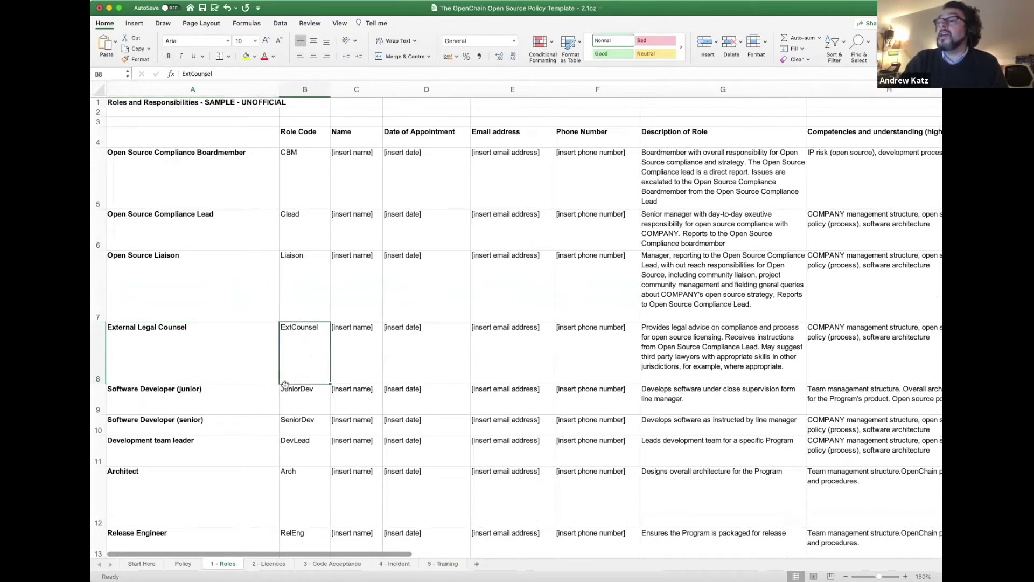
pyautogui.click(294, 493)
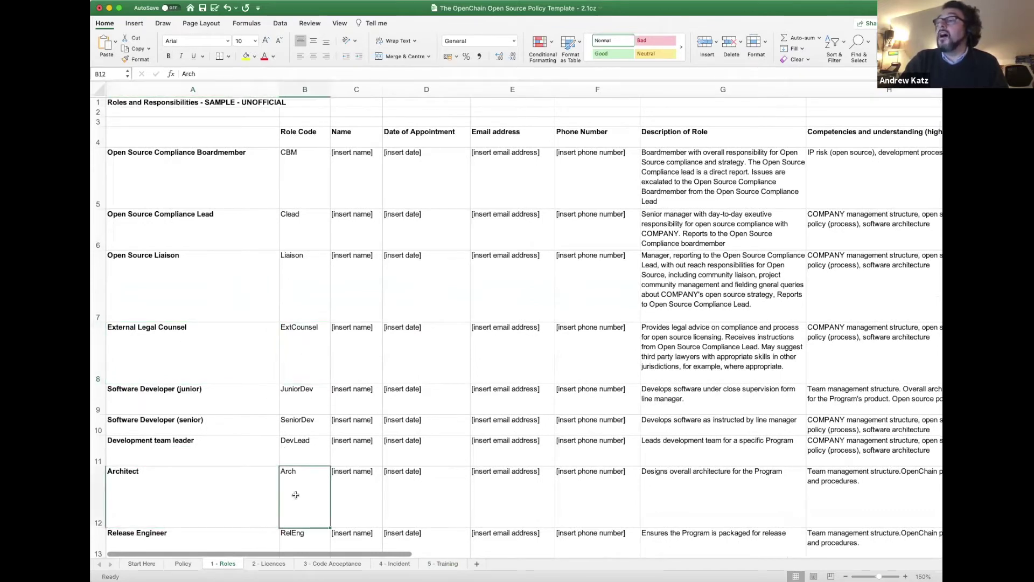
# Step: Review the remaining roles down to Product Marketing and the Linux Foundation reference note below the roles table
pyautogui.scroll(-5, 296, 493)
pyautogui.scroll(-10, 295, 494)
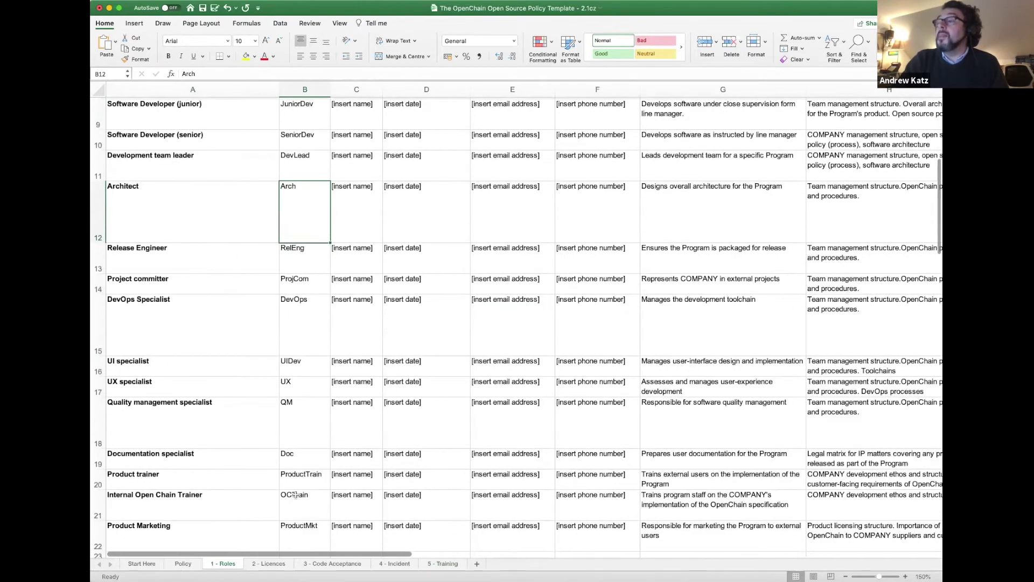
pyautogui.scroll(8, 296, 497)
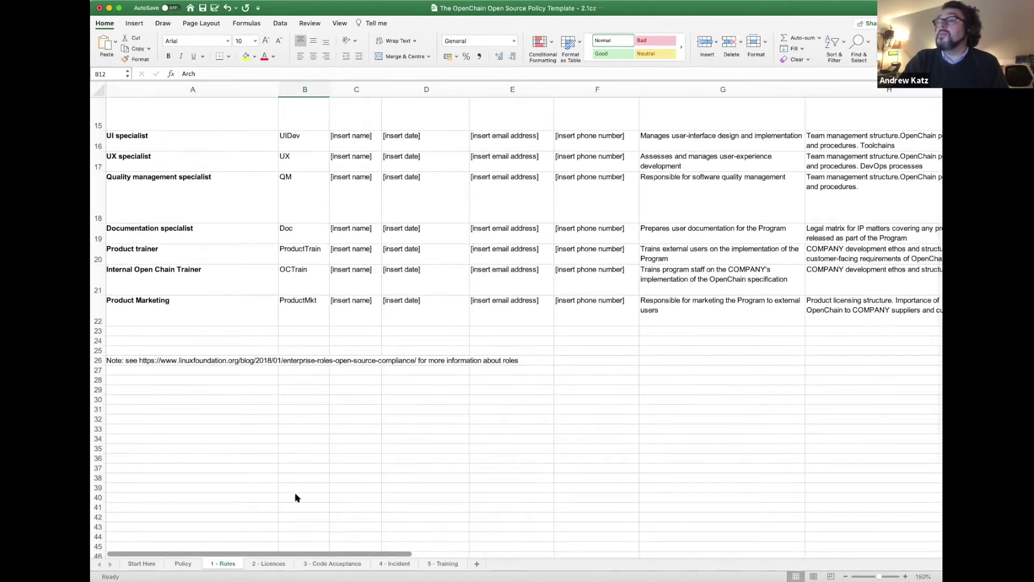
pyautogui.scroll(-6, 170, 348)
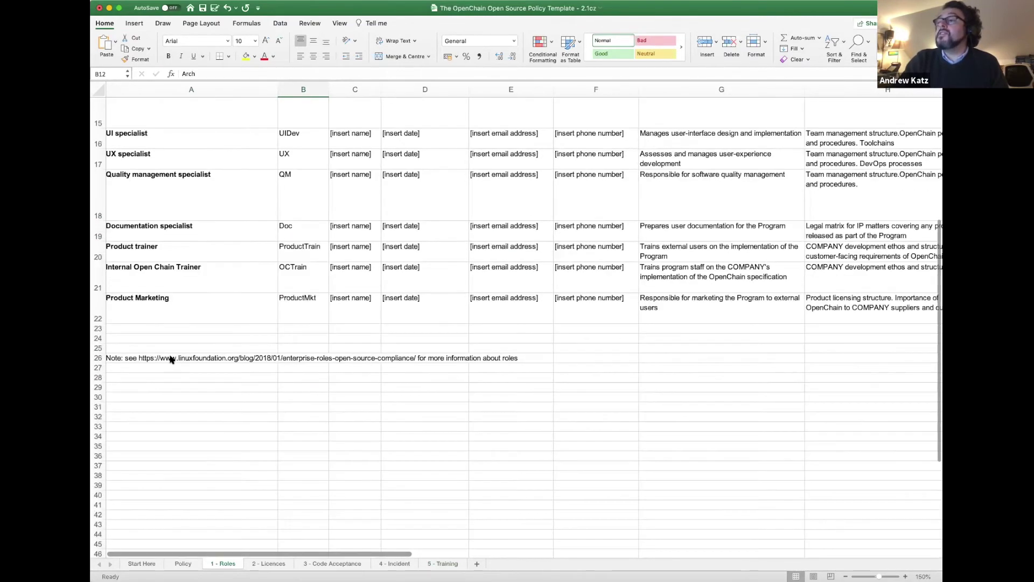
pyautogui.click(170, 359)
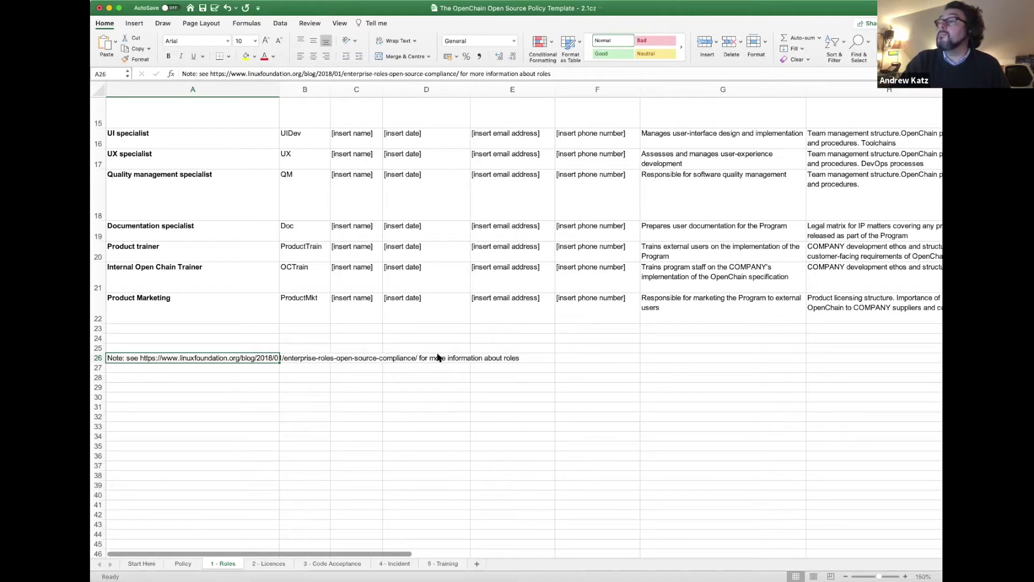
pyautogui.click(213, 308)
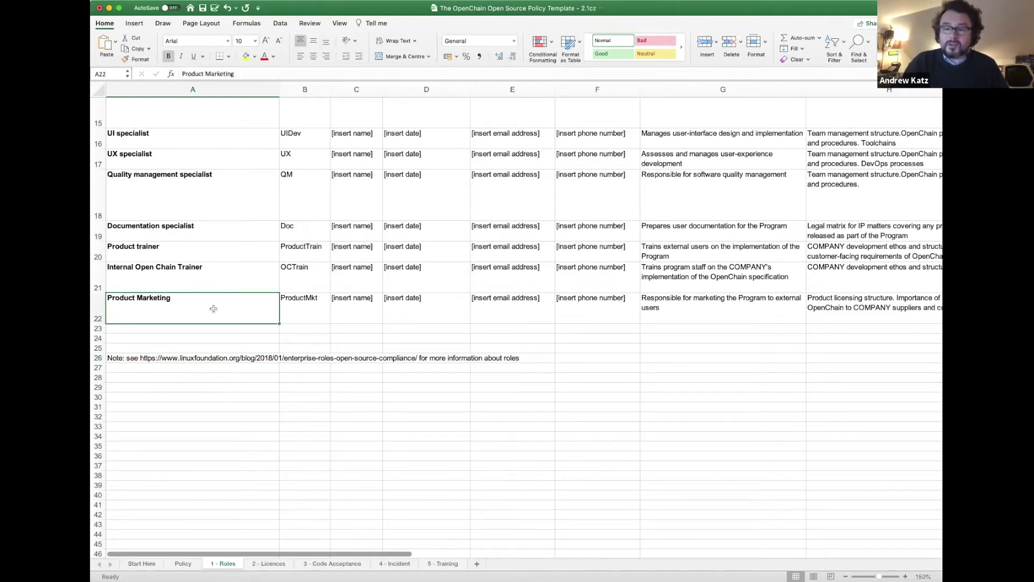
pyautogui.scroll(15, 214, 309)
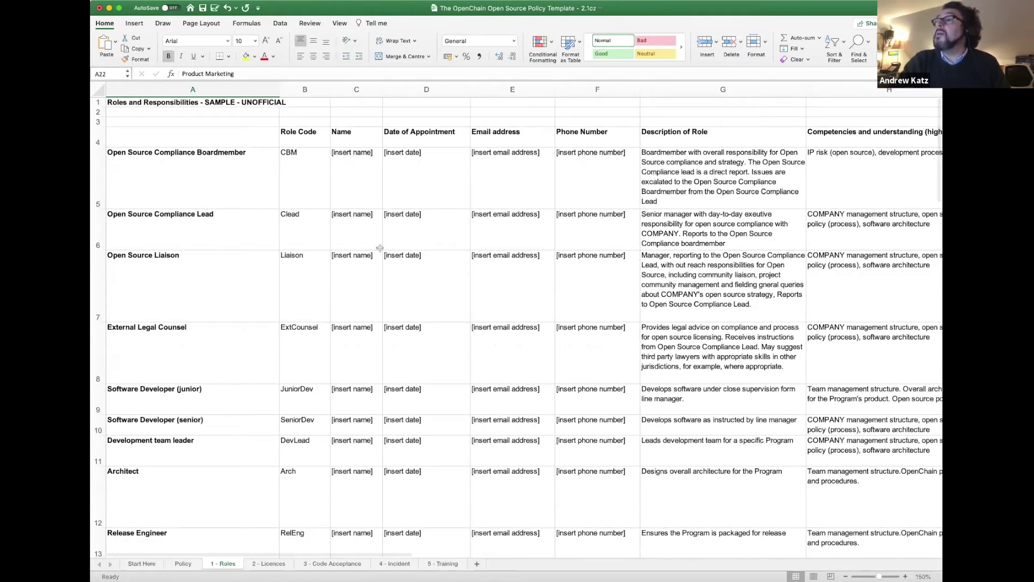
# Step: Return to the 5 - Training sheet and check the CBM, Clead, Liaison and ExtCounsel role columns
pyautogui.click(447, 564)
pyautogui.click(392, 109)
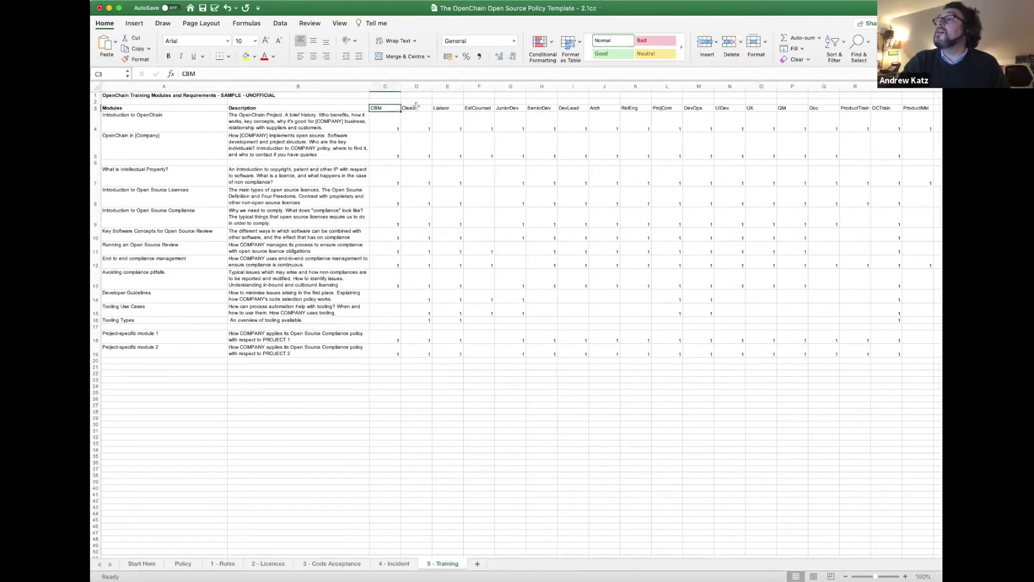
pyautogui.click(420, 108)
pyautogui.click(446, 107)
pyautogui.click(488, 108)
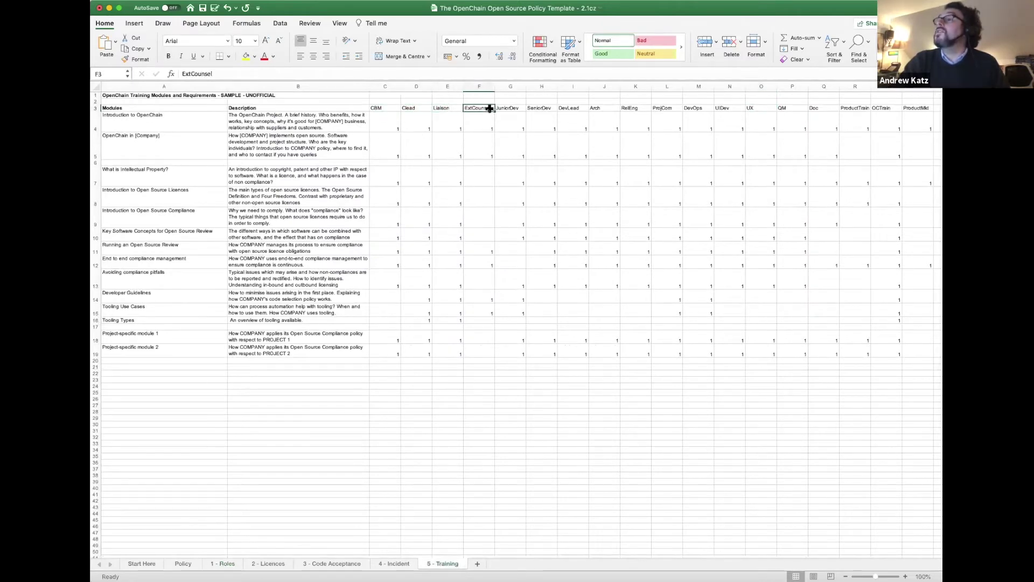
# Step: Examine which training modules are assigned to the CBM and ExtCounsel roles, including Introduction to OpenChain and the developer and tooling modules
pyautogui.click(394, 127)
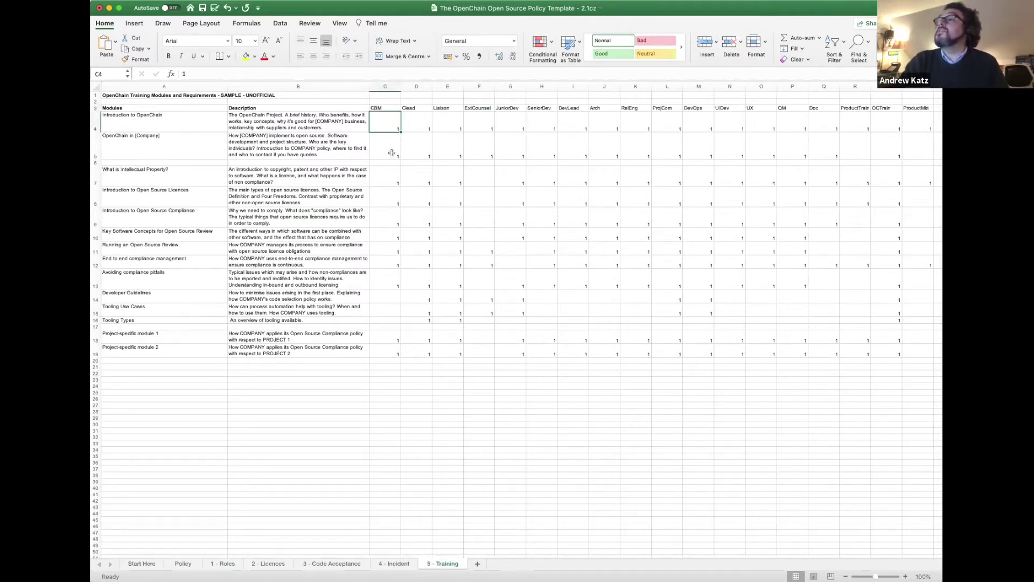
pyautogui.click(173, 125)
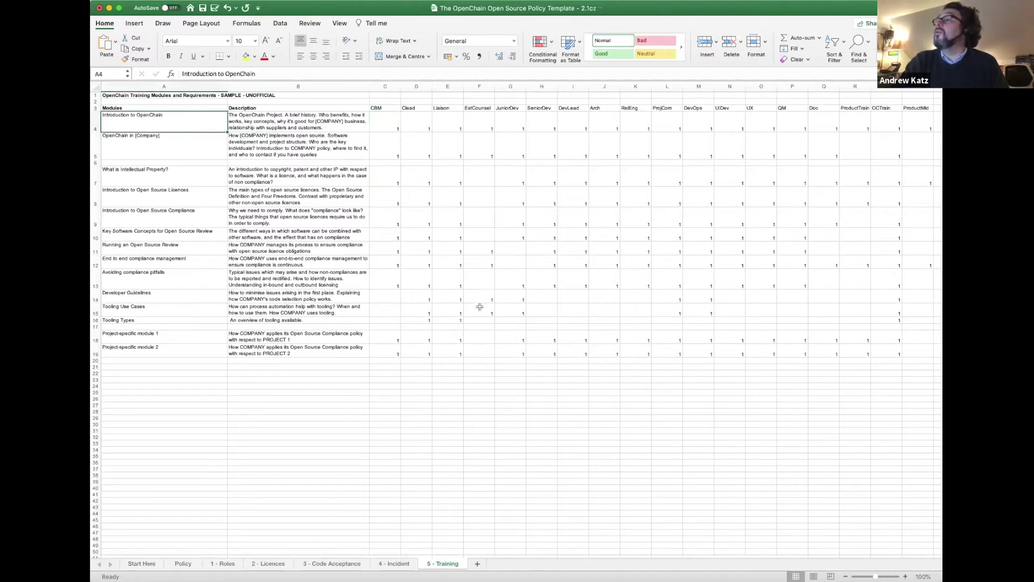
pyautogui.click(179, 310)
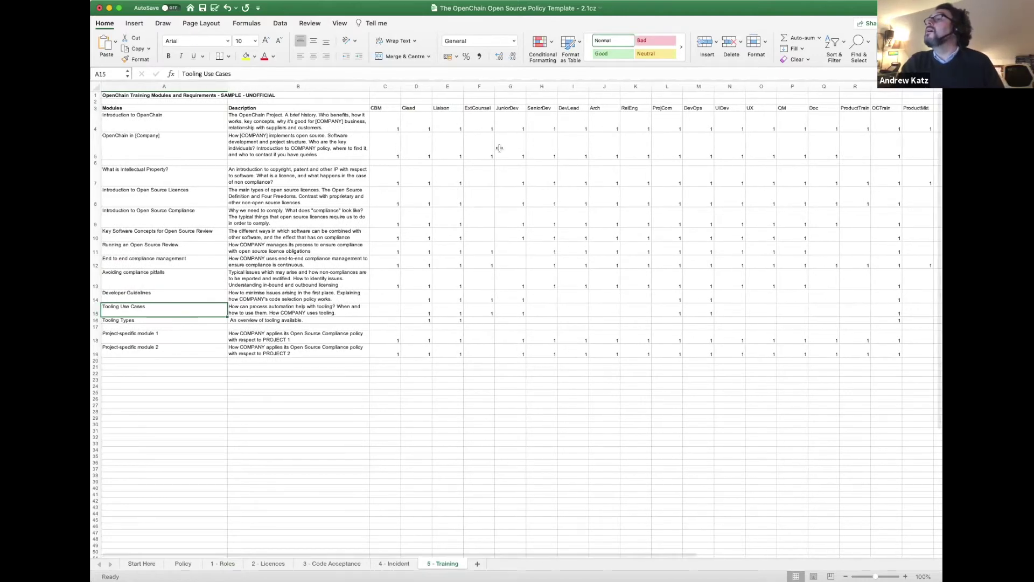
pyautogui.click(479, 123)
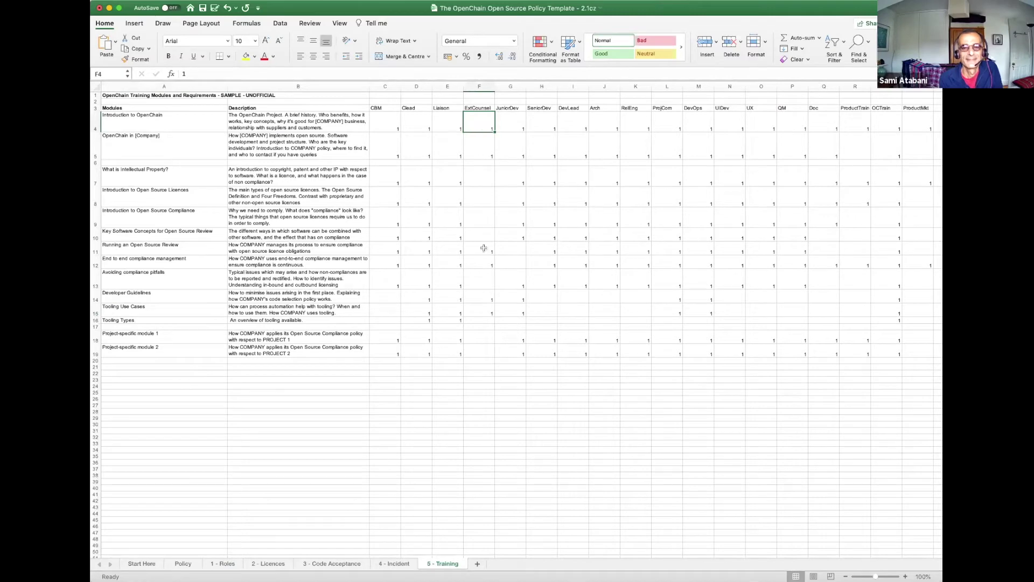
pyautogui.click(480, 326)
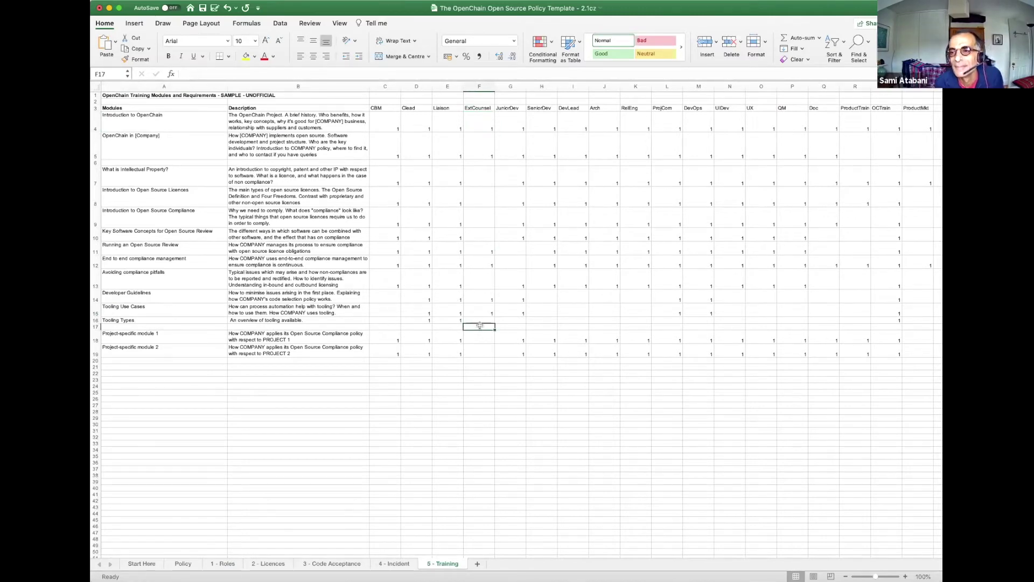
pyautogui.click(482, 298)
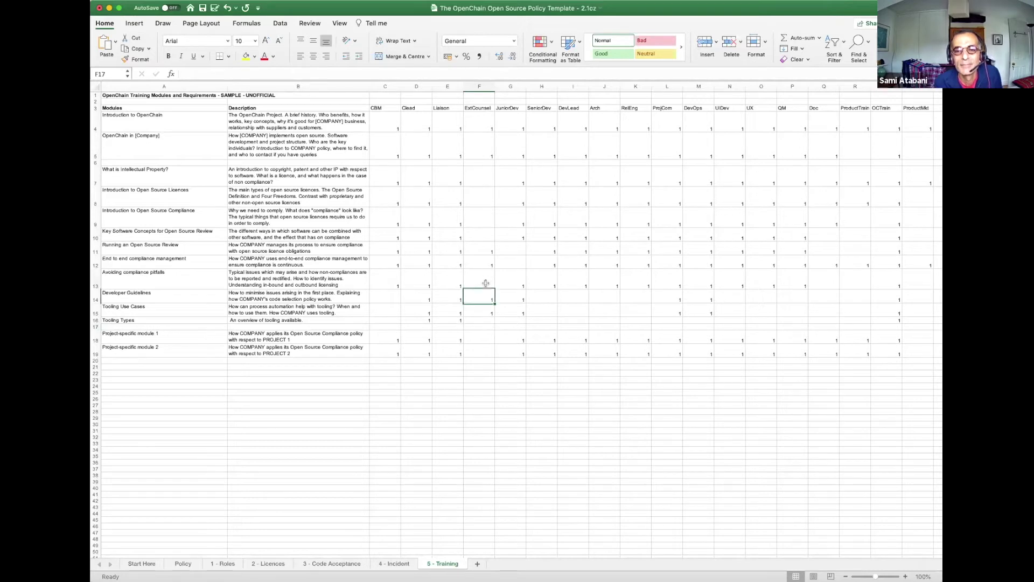
pyautogui.click(485, 283)
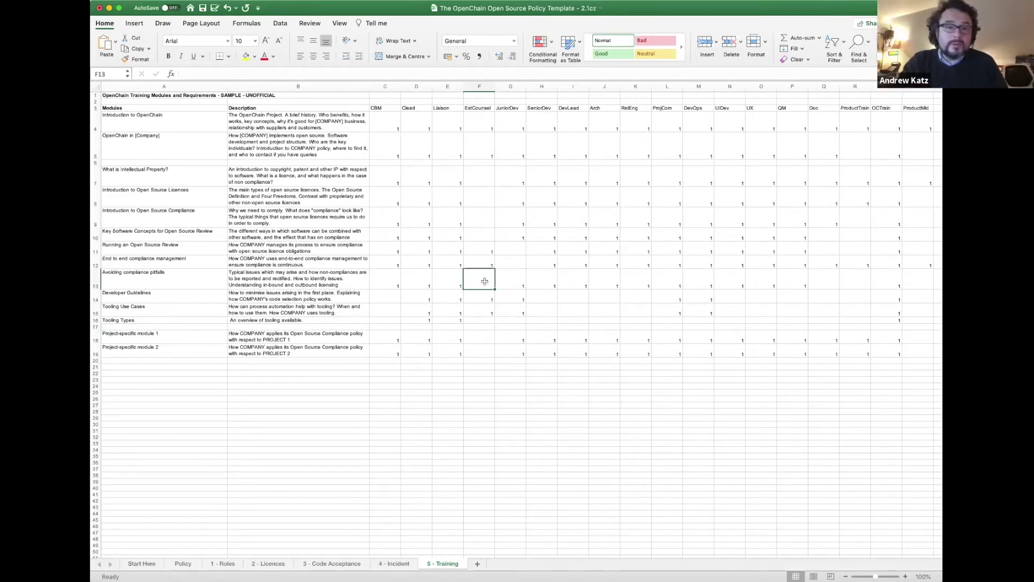
pyautogui.hscroll(1, 650, 262)
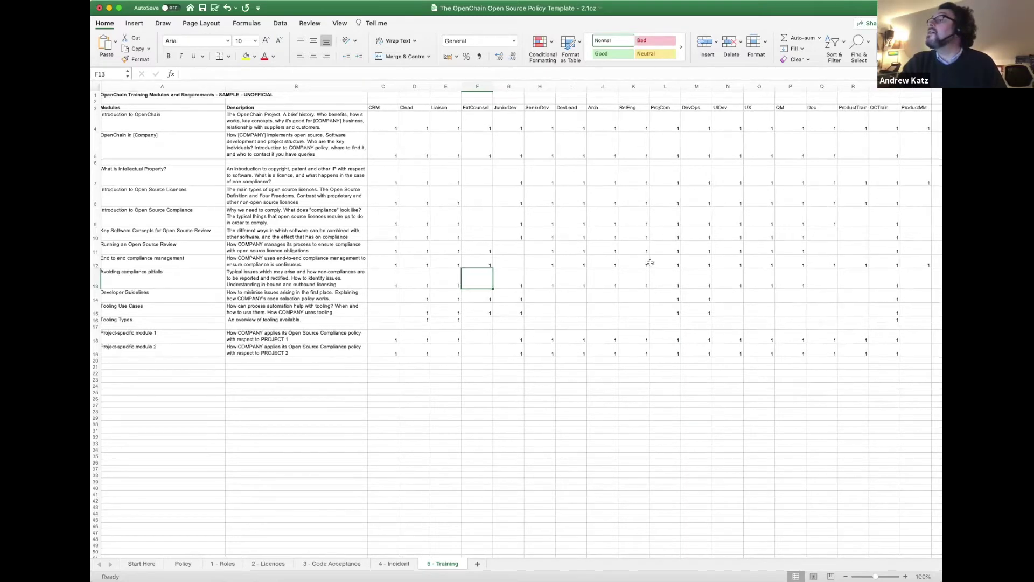
# Step: Check the ExtCounsel column's entries for Running an Open Source Review, Introduction to OpenChain and End to end compliance management
pyautogui.hscroll(3, 650, 263)
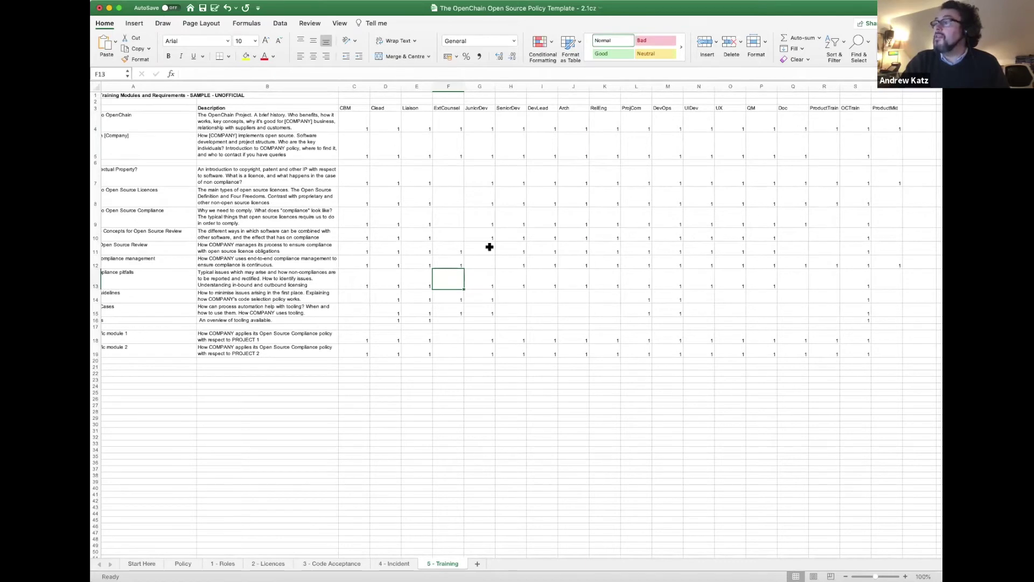
pyautogui.click(450, 252)
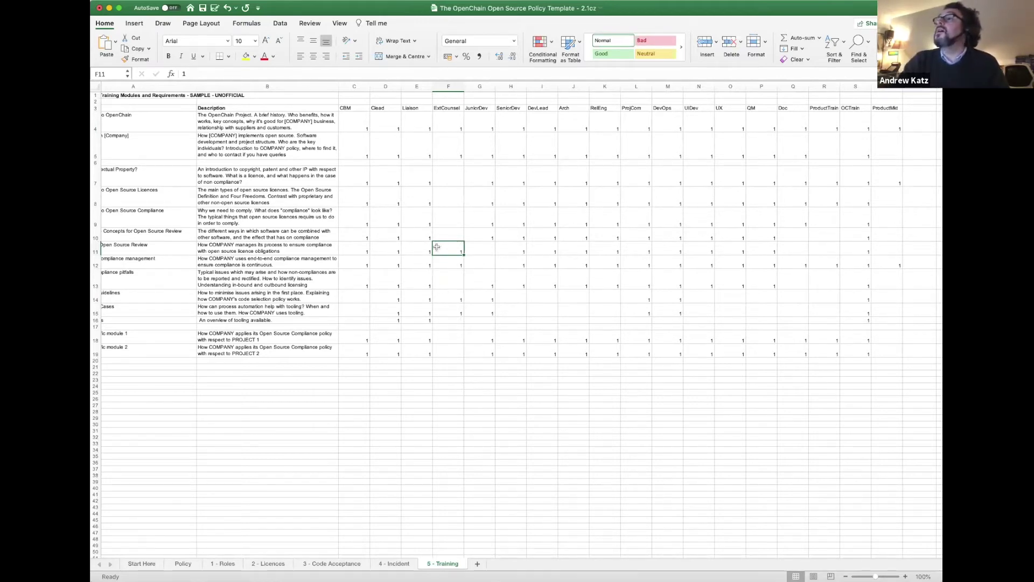
pyautogui.click(447, 127)
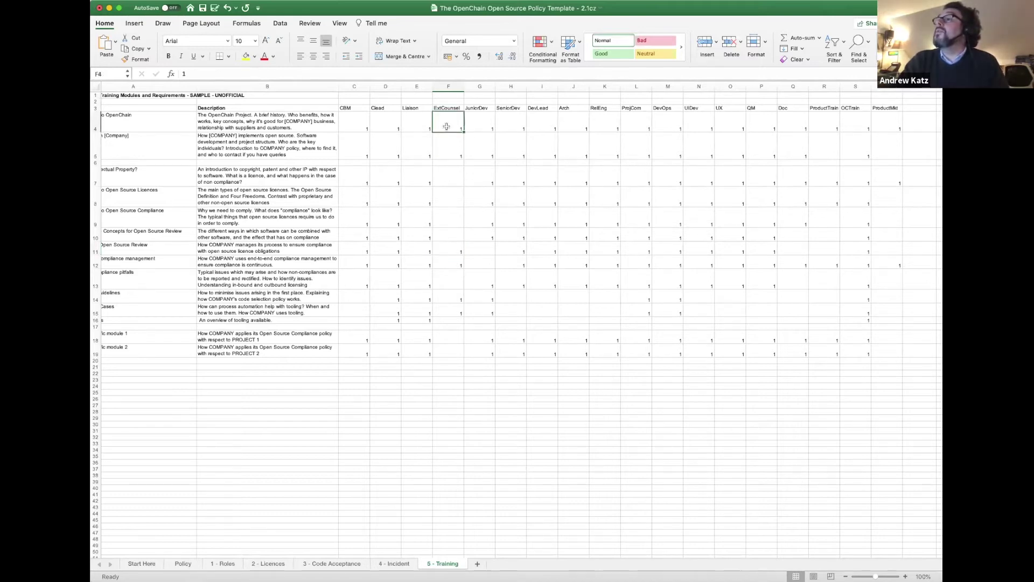
pyautogui.click(450, 261)
# Step: Check the End to end compliance management row across the RelEng, UIDev, UX and Arch roles
pyautogui.hscroll(-2, 450, 262)
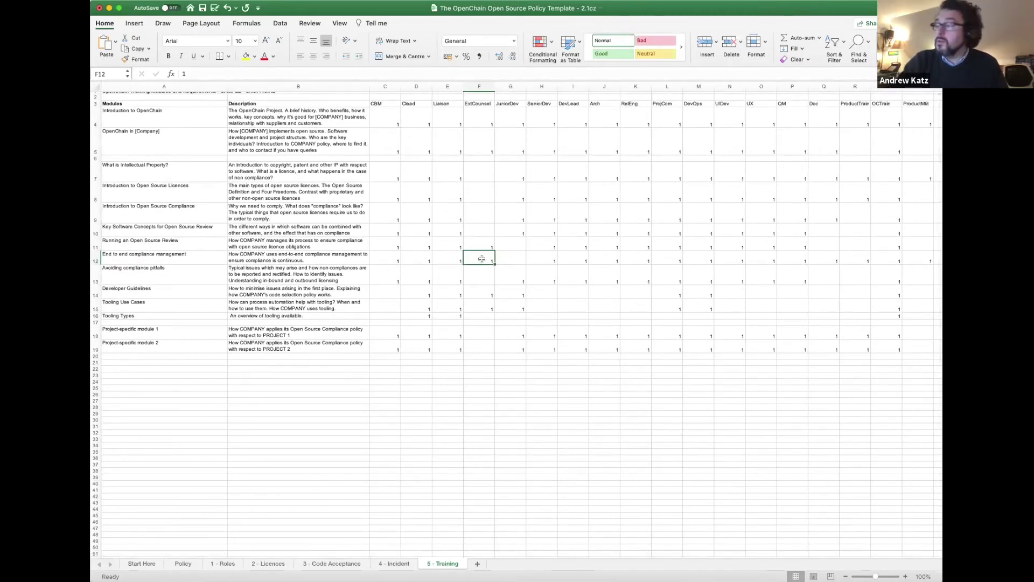
pyautogui.click(626, 258)
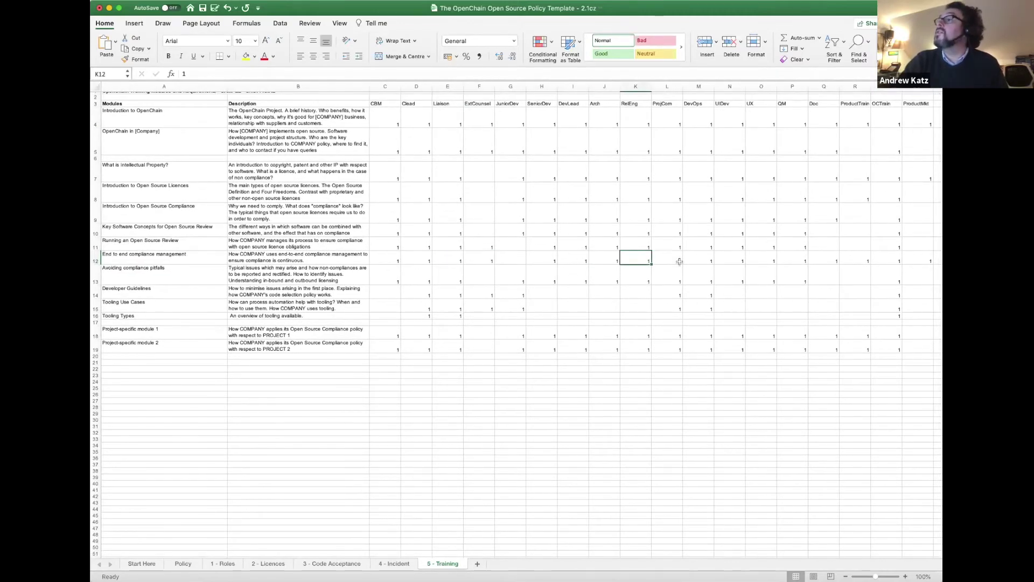
pyautogui.click(721, 261)
pyautogui.click(767, 261)
pyautogui.click(617, 262)
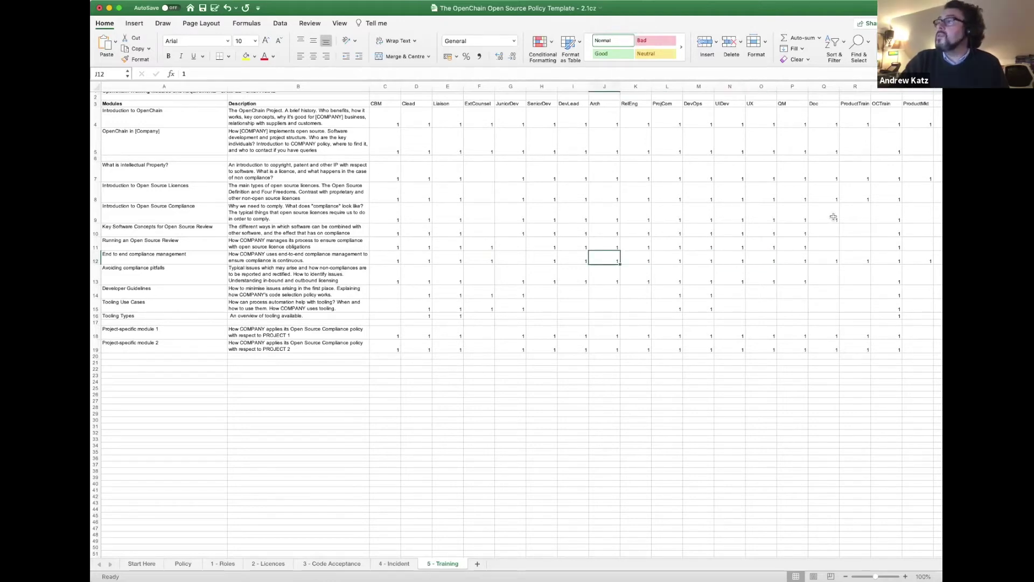
pyautogui.hscroll(2, 818, 202)
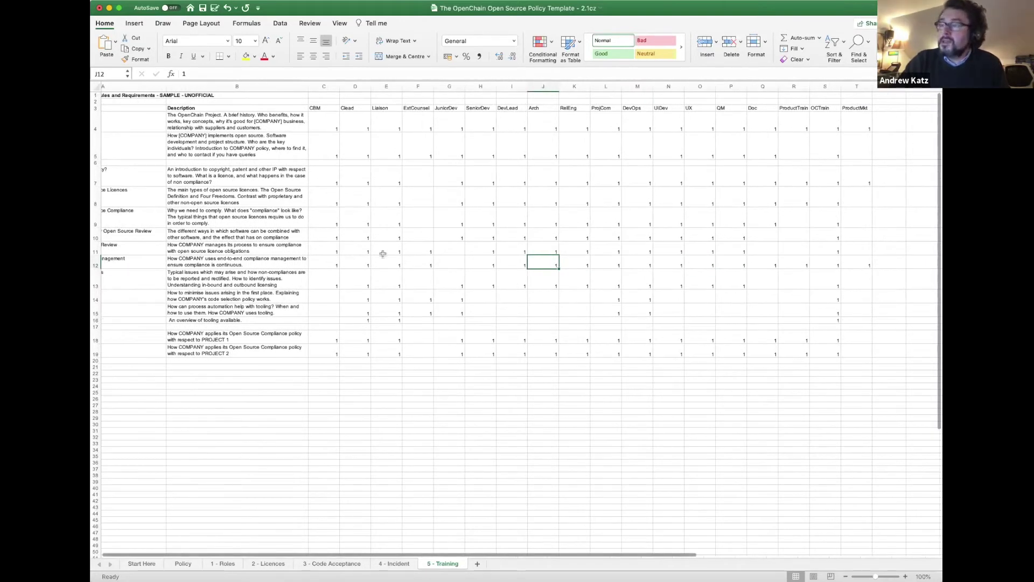
# Step: Go through the Modules column from Introduction to OpenChain down to the project-specific modules
pyautogui.hscroll(-2, 383, 254)
pyautogui.click(143, 128)
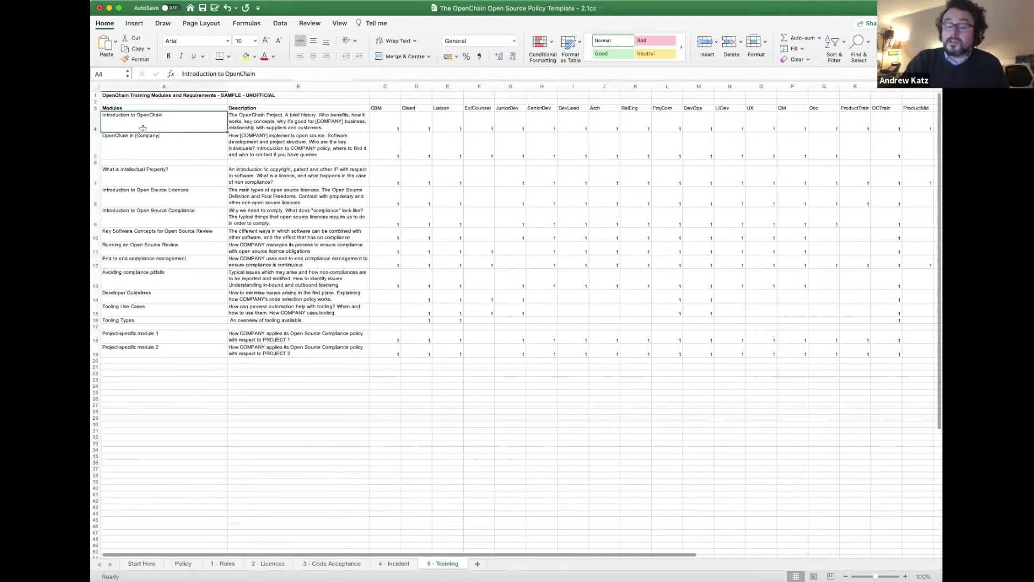
pyautogui.press('Down')
pyautogui.press('Down')
pyautogui.press('Down')
pyautogui.press('Down')
pyautogui.press('Down')
pyautogui.press('Down')
pyautogui.press('Down')
pyautogui.press('Down')
pyautogui.press('Down')
pyautogui.press('Down')
pyautogui.press('Down')
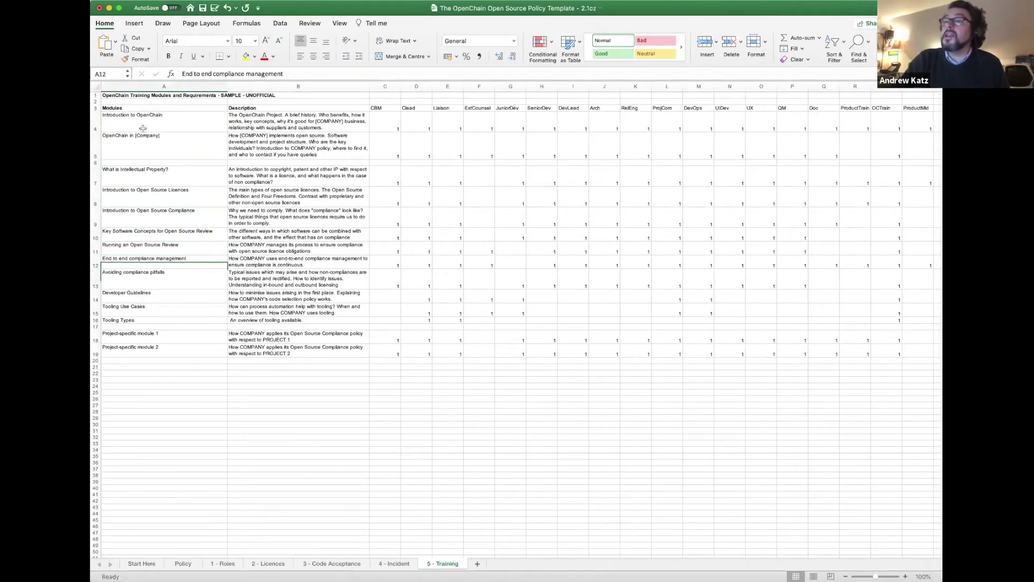
pyautogui.press('Down')
pyautogui.press('Down')
pyautogui.press('Down')
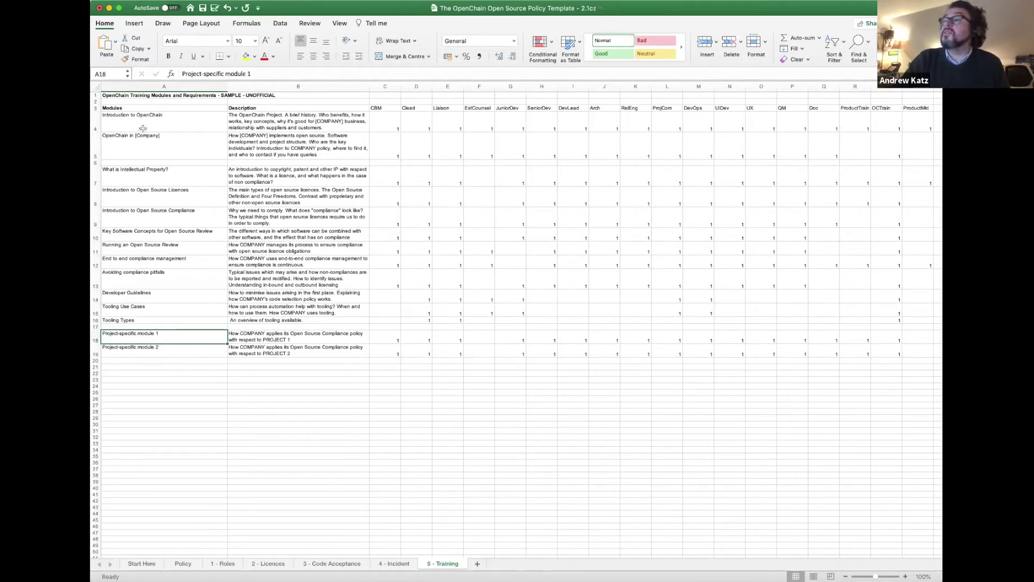
# Step: Review the entries between Tooling Use Cases and Project-specific module 2 in the Modules column
pyautogui.press('Down')
pyautogui.press('Up')
pyautogui.press('Up')
pyautogui.press('Up')
pyautogui.press('Up')
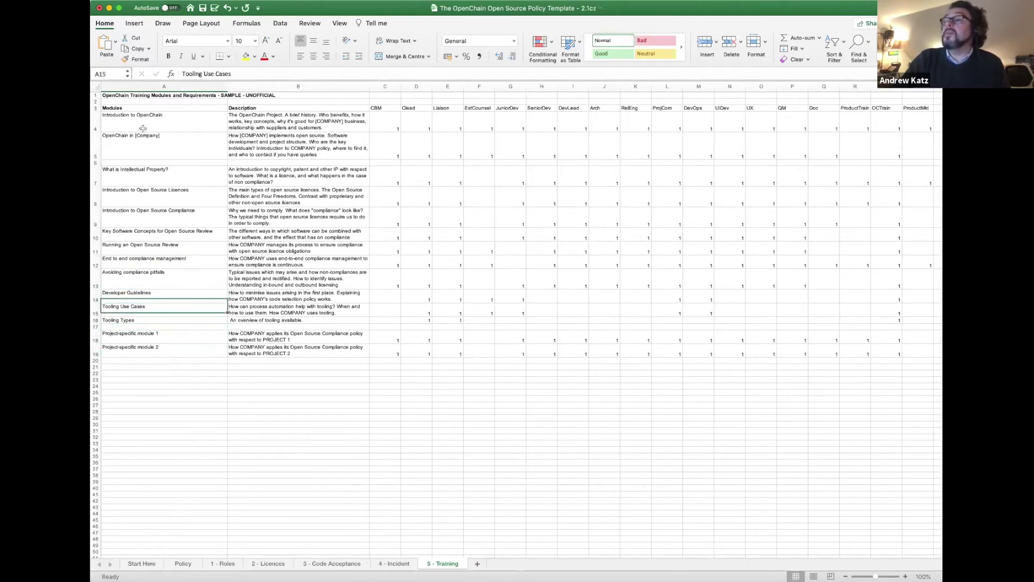
pyautogui.press('Down')
pyautogui.press('Down')
pyautogui.press('Down')
pyautogui.press('Down')
pyautogui.press('Up')
pyautogui.press('Up')
pyautogui.press('Up')
pyautogui.press('Up')
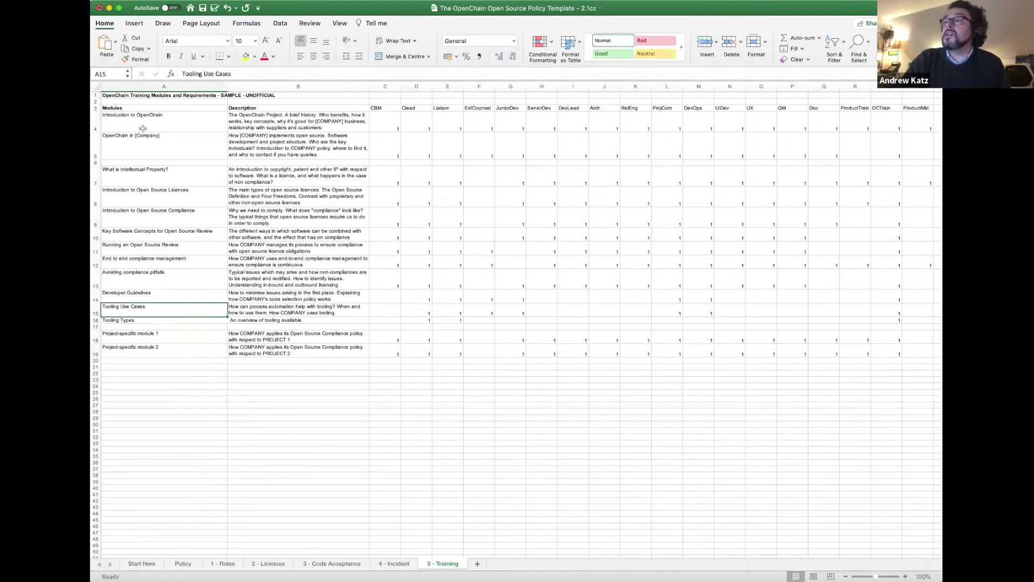
# Step: Examine the Clead column's assignments from Tooling Use Cases up to Key Software Concepts for Open Source Review
pyautogui.press('Right')
pyautogui.press('Right')
pyautogui.press('Right')
pyautogui.press('Up')
pyautogui.press('Up')
pyautogui.press('Up')
pyautogui.press('Up')
pyautogui.press('Up')
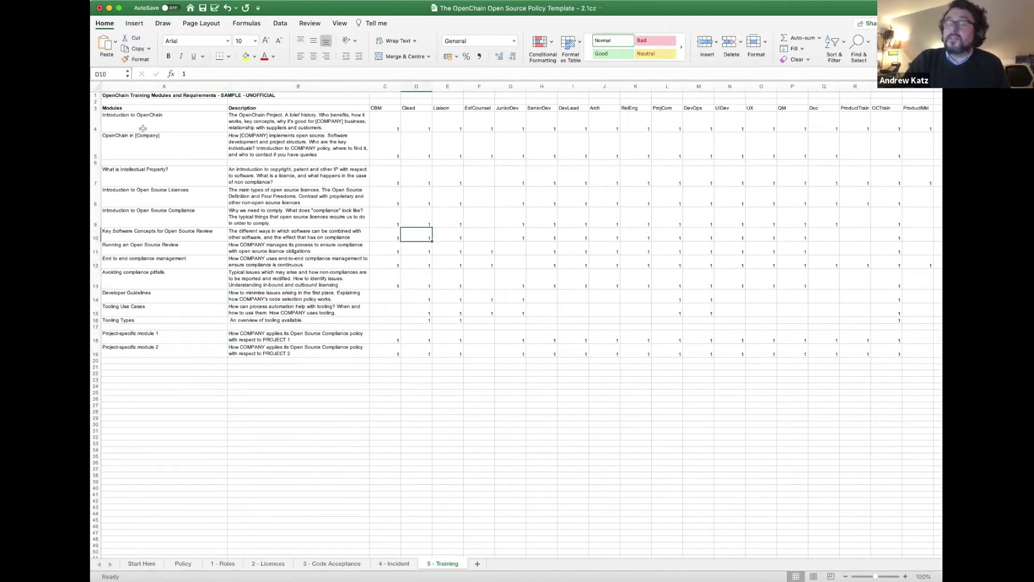
# Step: Check the Liaison entries for Introduction to OpenChain and Avoiding compliance pitfalls, and the CBM entries for the first two modules
pyautogui.click(455, 127)
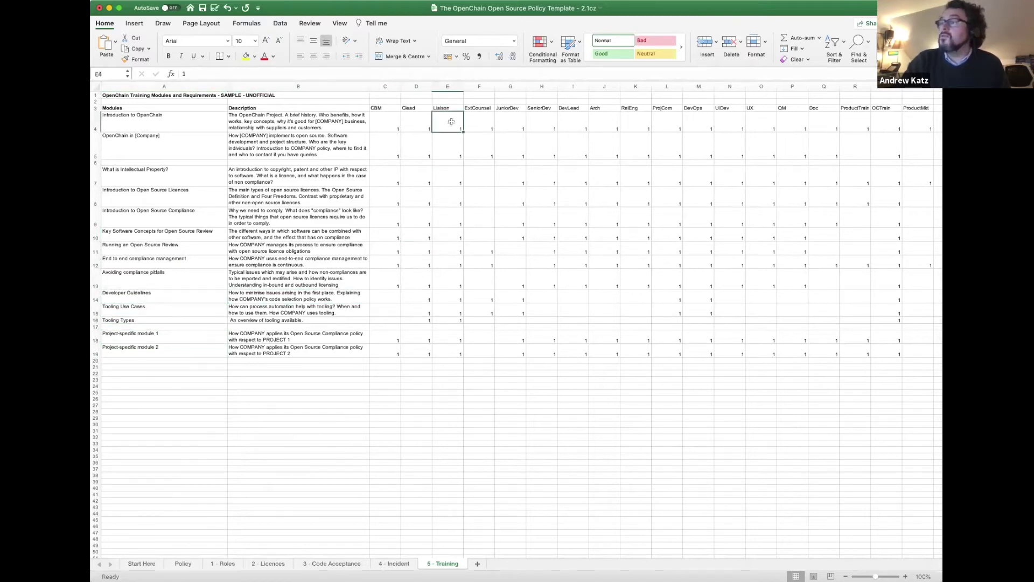
pyautogui.click(454, 284)
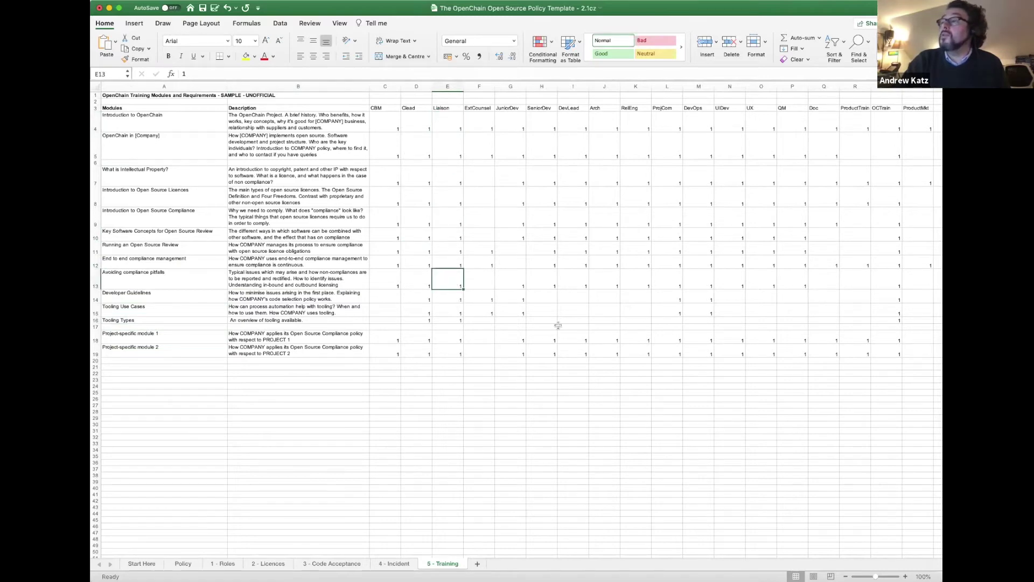
pyautogui.hscroll(2, 683, 278)
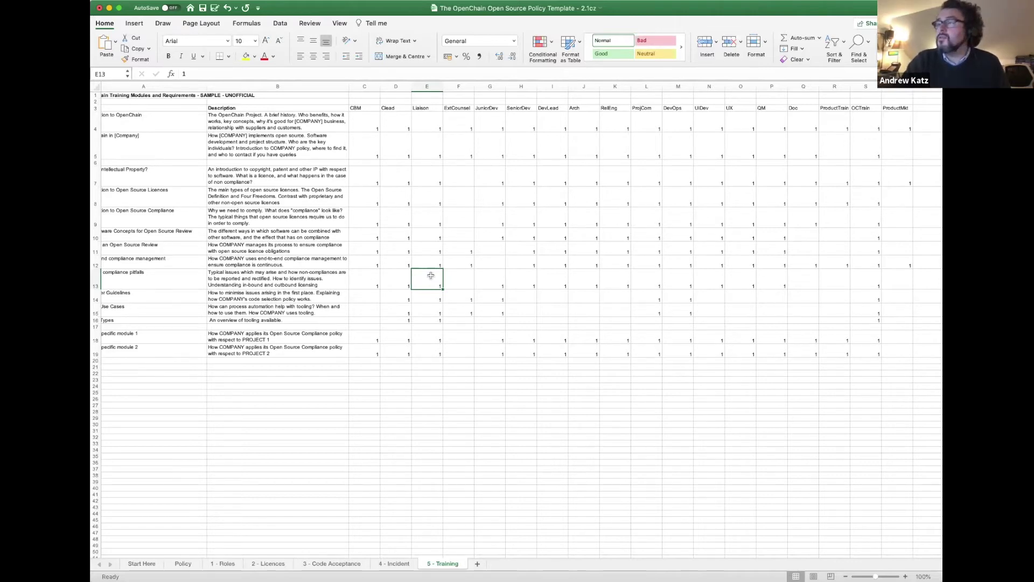
pyautogui.click(371, 146)
pyautogui.click(372, 126)
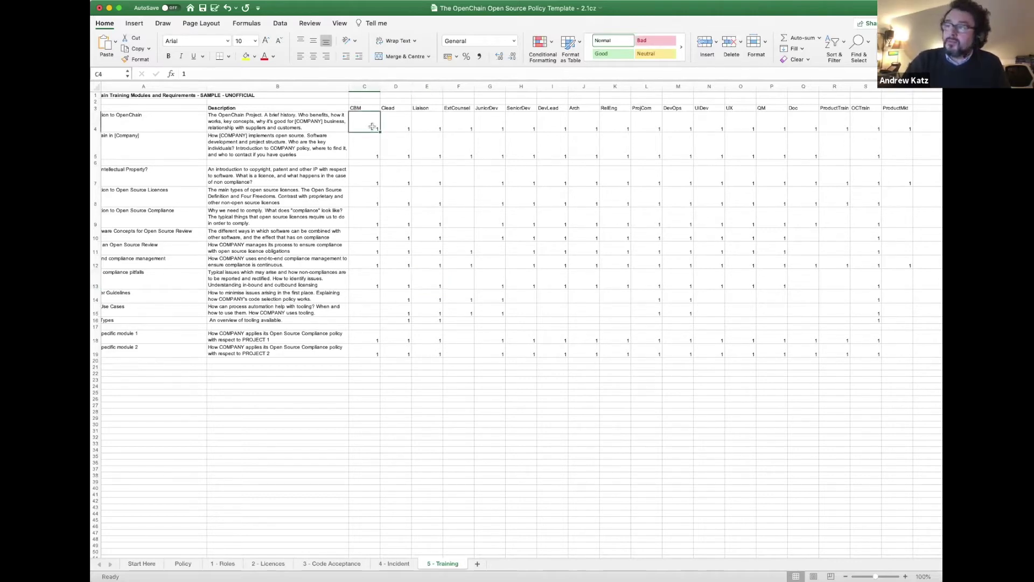